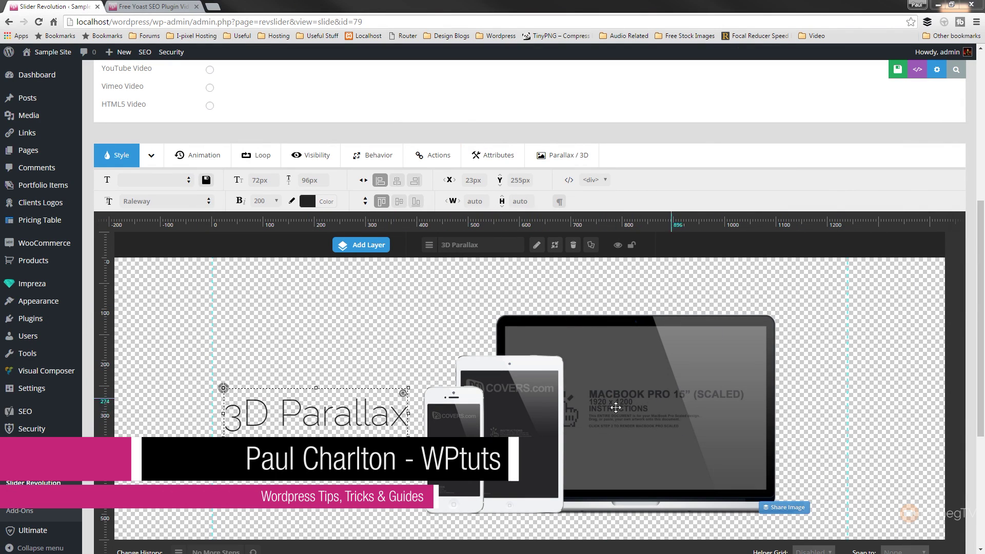
Make the phone image layer (image 4) desktop-only by hiding it on mobile, notebook and tablet
click(449, 429)
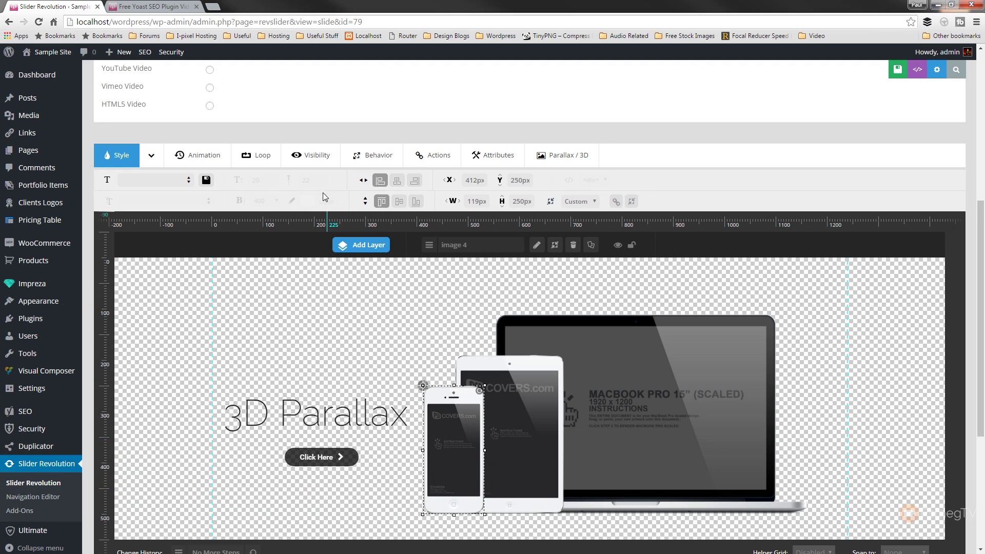
click(315, 162)
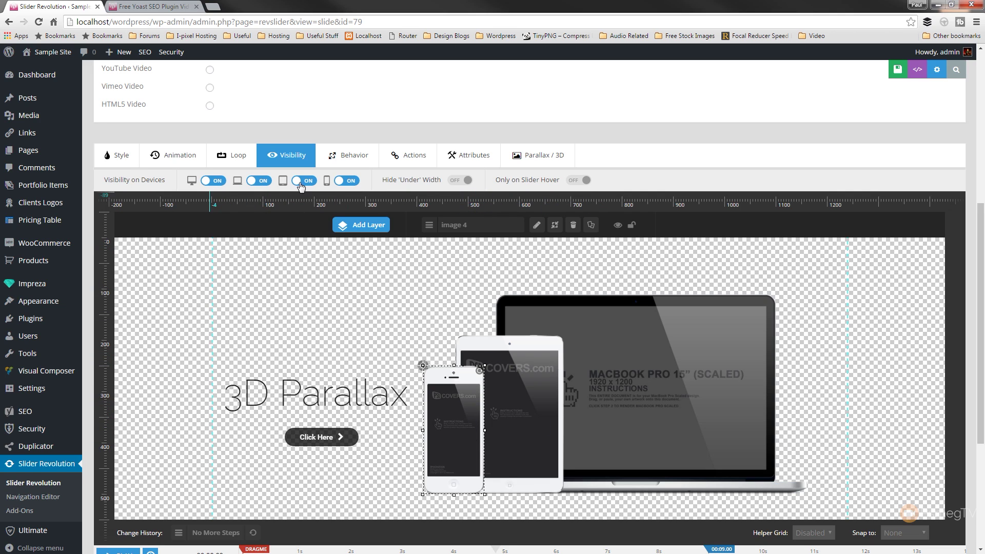
click(340, 183)
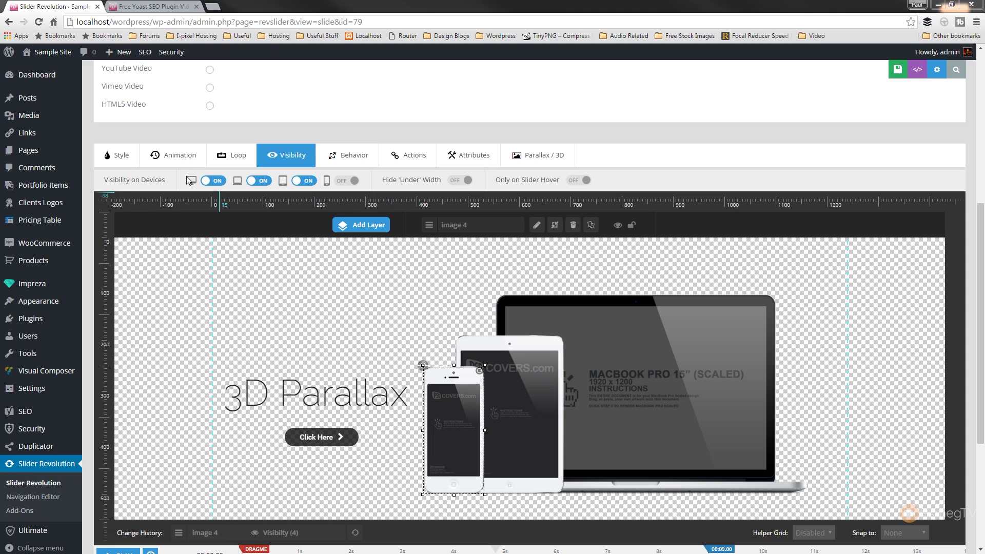
click(264, 184)
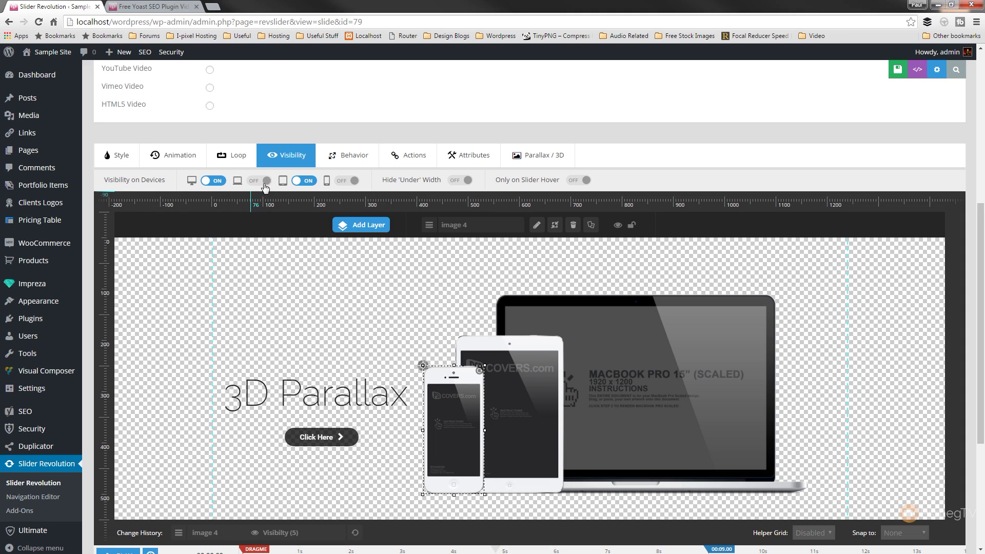
click(308, 182)
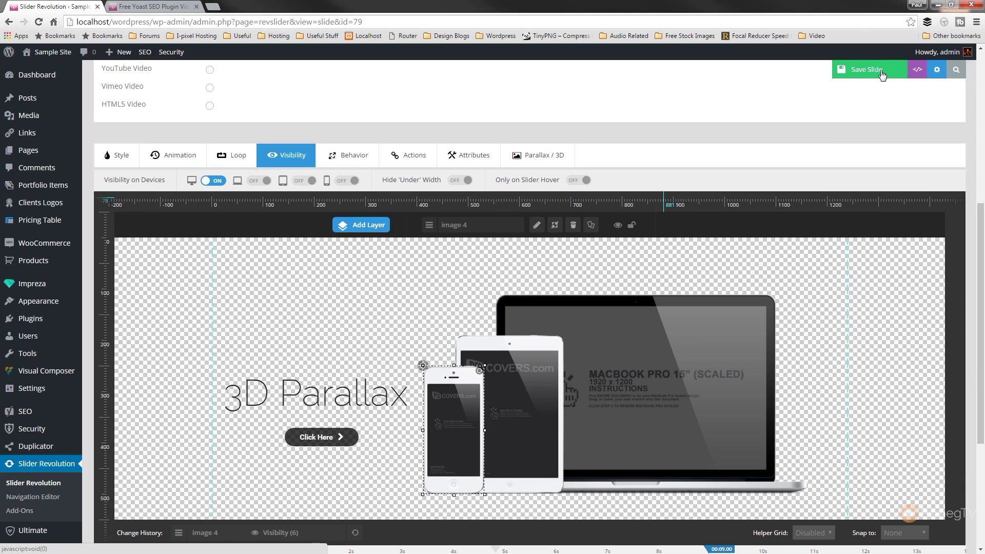
click(881, 69)
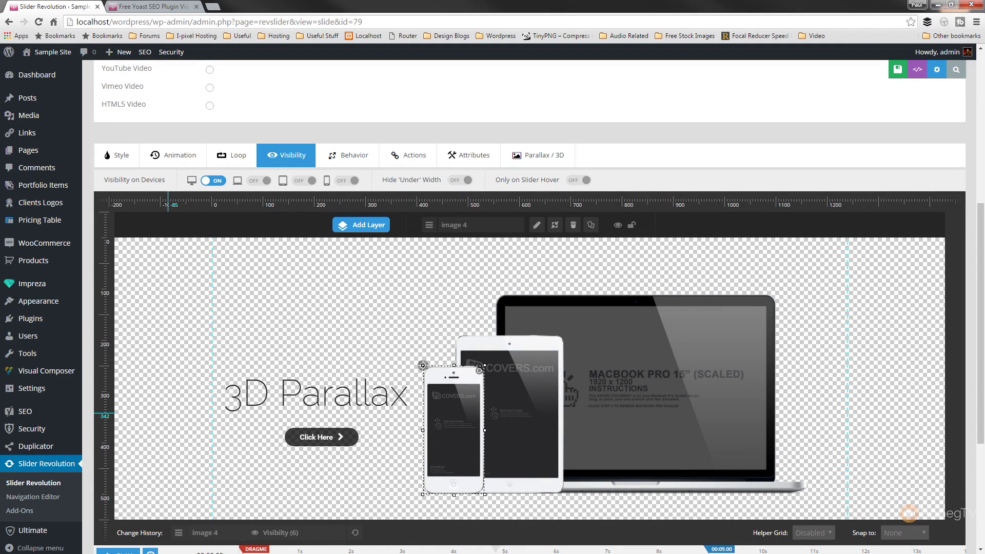
key(ctrl+Tab)
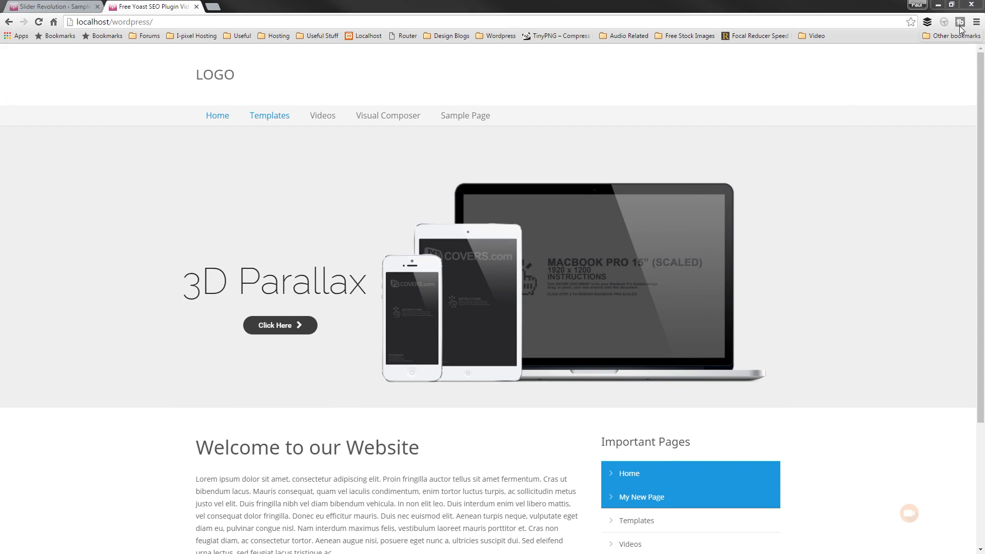
click(953, 5)
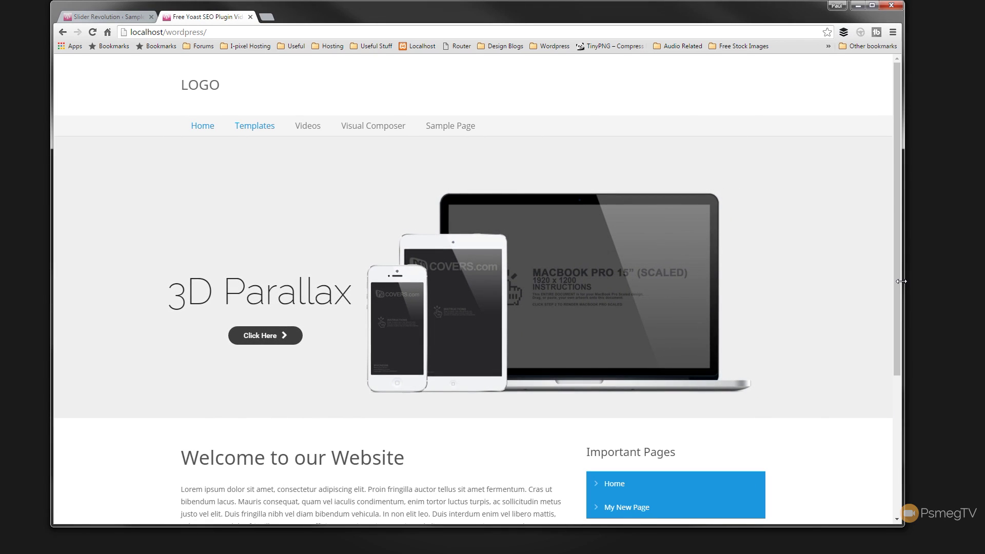
drag(903, 281, 565, 330)
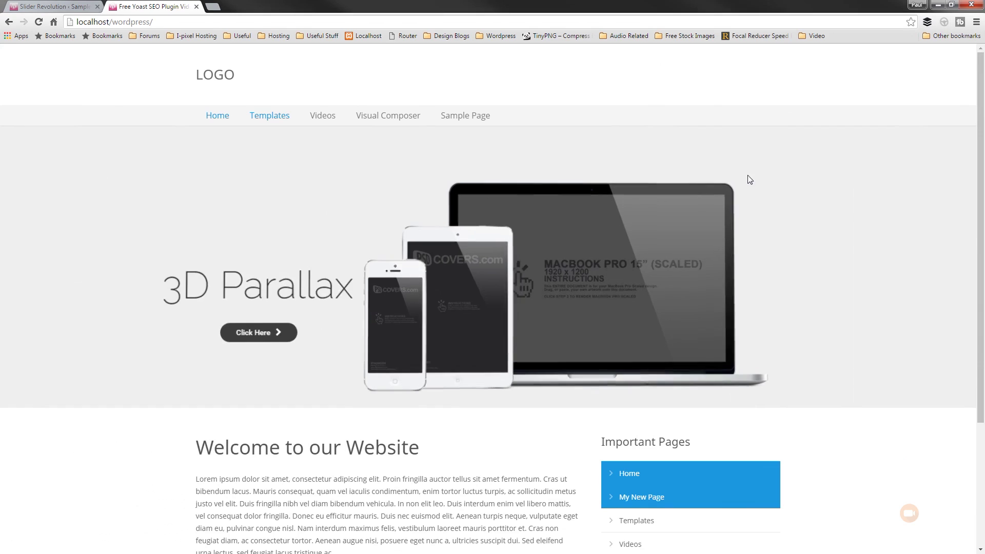
Back in the slide editor, turn the phone layer's mobile visibility on again and save the slide
click(59, 7)
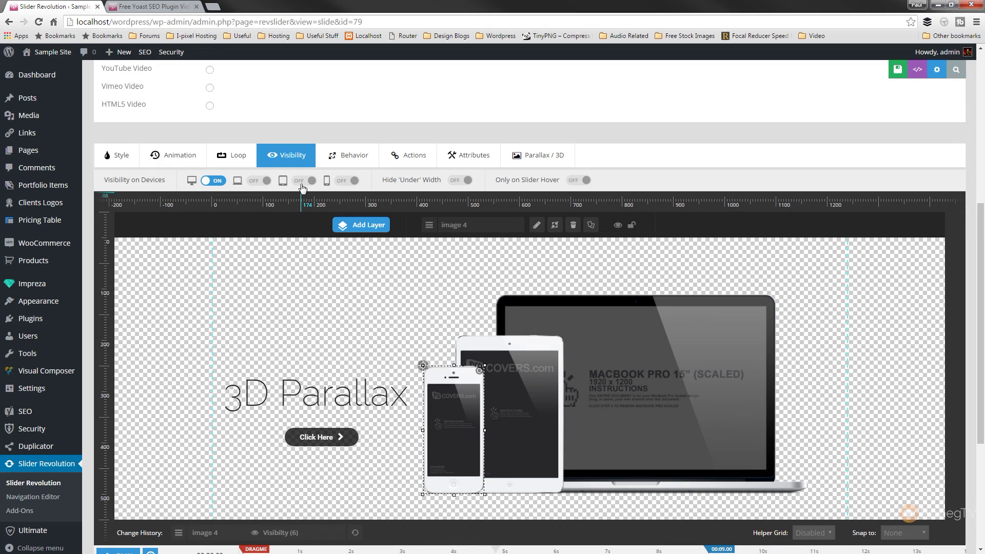
click(343, 181)
click(882, 69)
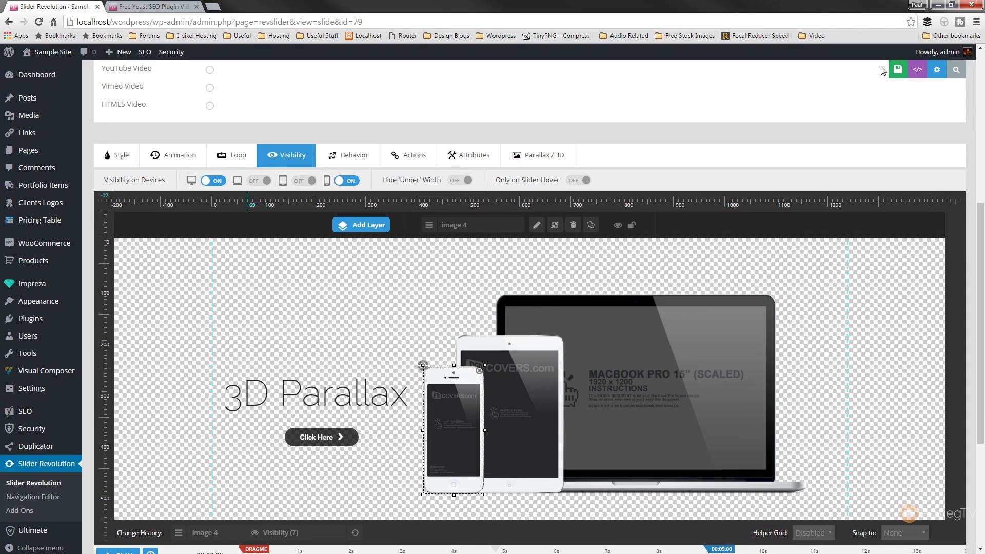
click(162, 10)
click(39, 22)
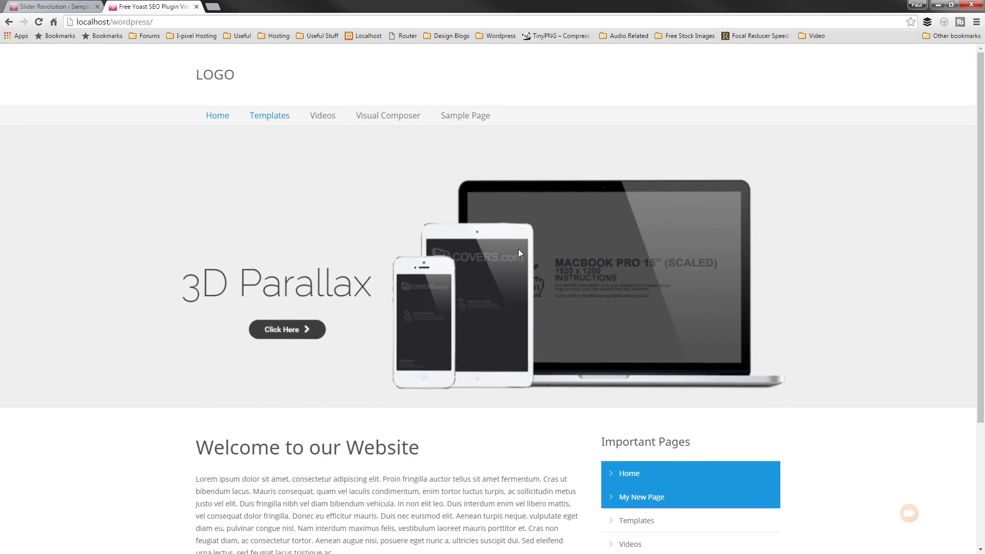
click(952, 5)
drag(796, 214, 272, 218)
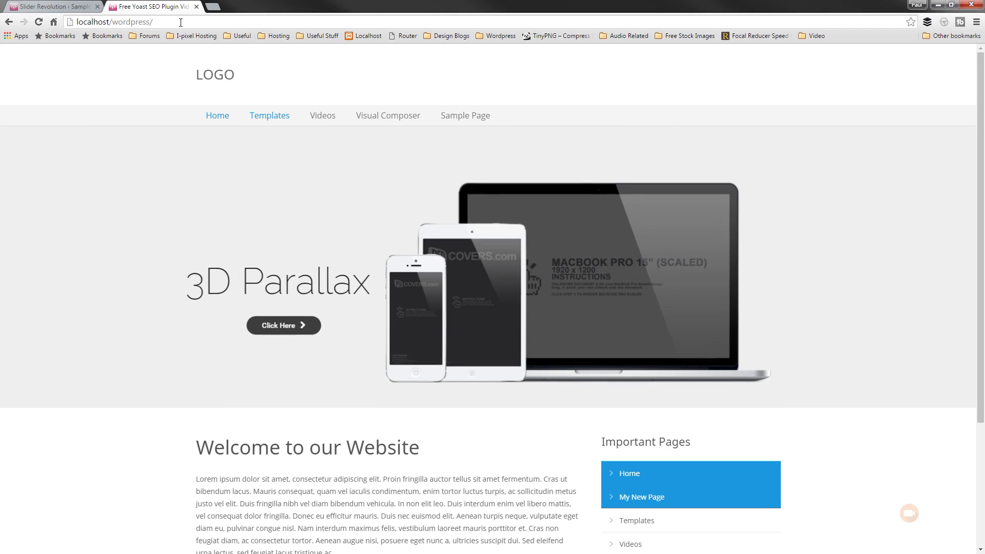
click(60, 7)
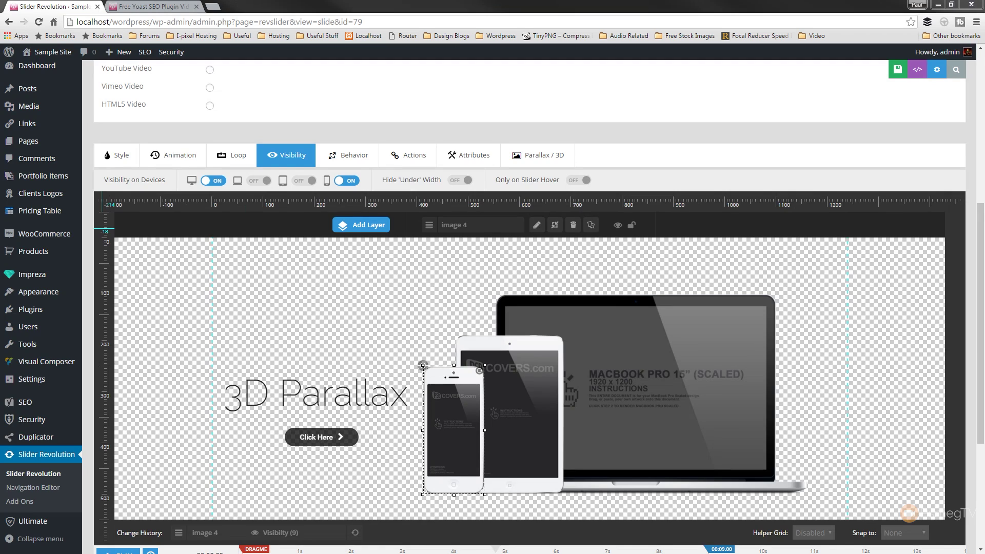
Show the phone layer on tablet again, turn on Only on Slider Hover, and save the slide
click(299, 182)
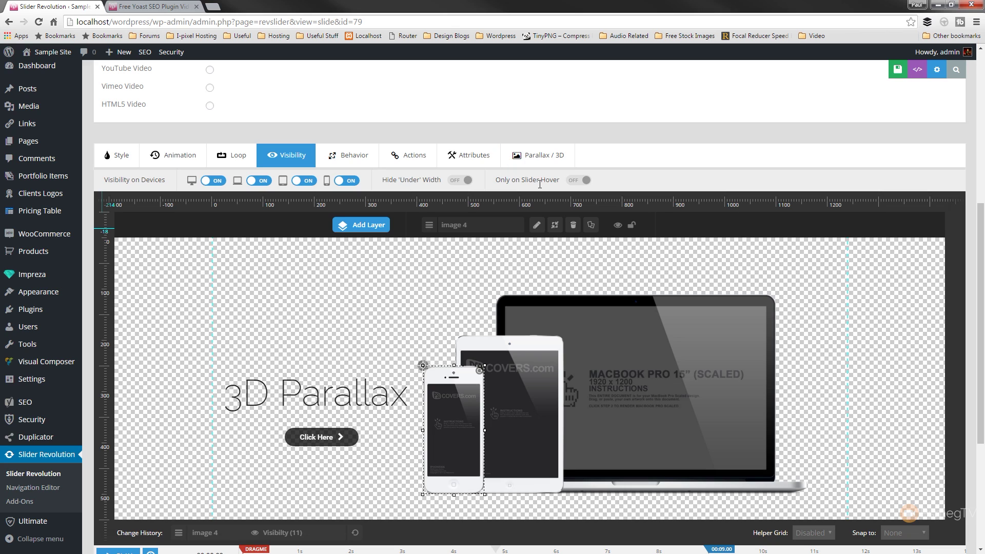
click(575, 183)
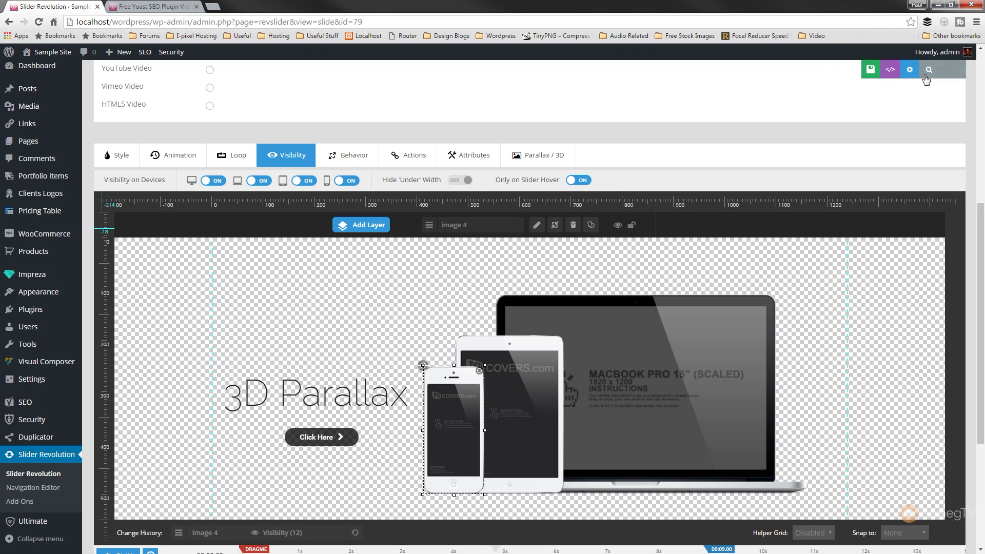
click(858, 76)
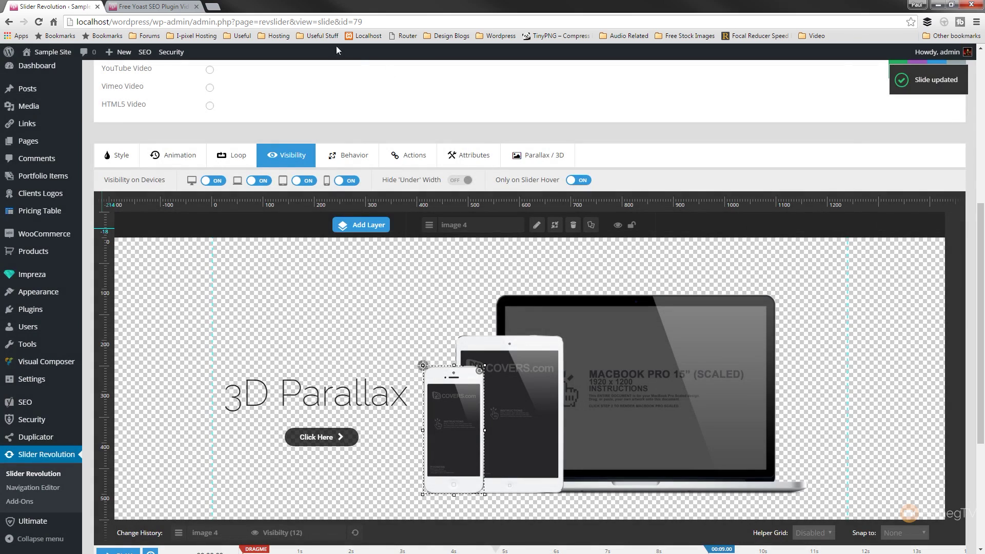
Reload the front page to check the hover-only phone, then narrow the browser window and re-maximize it
click(168, 11)
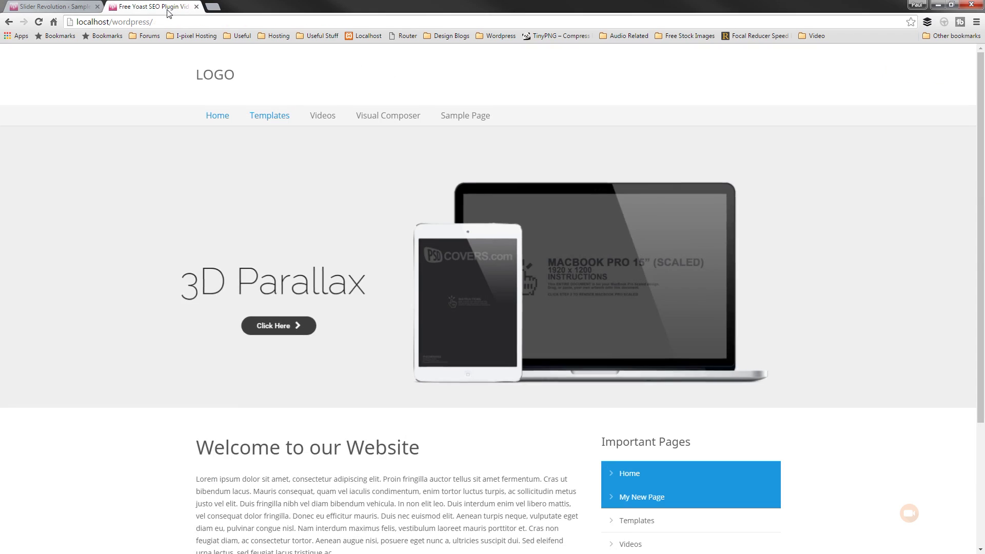
click(39, 23)
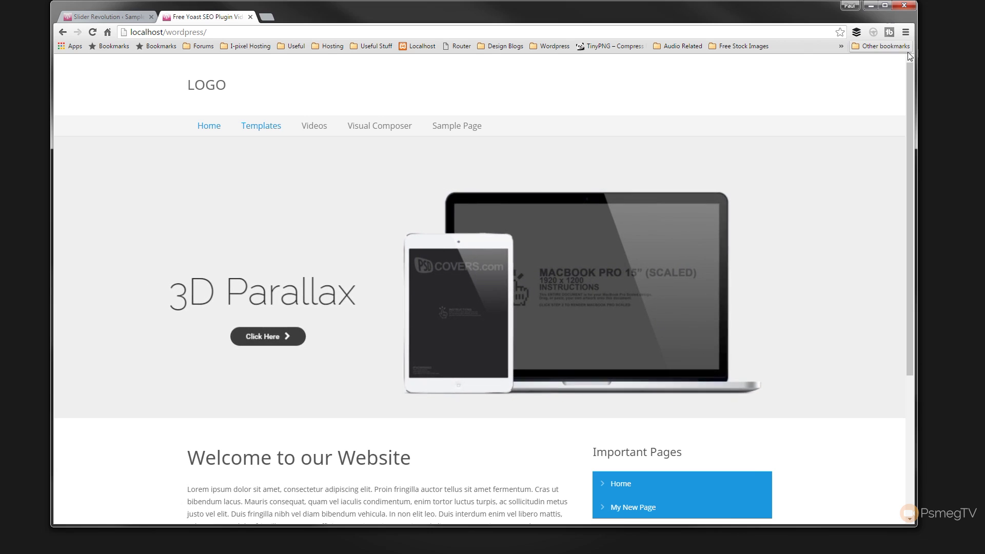
drag(916, 97, 398, 98)
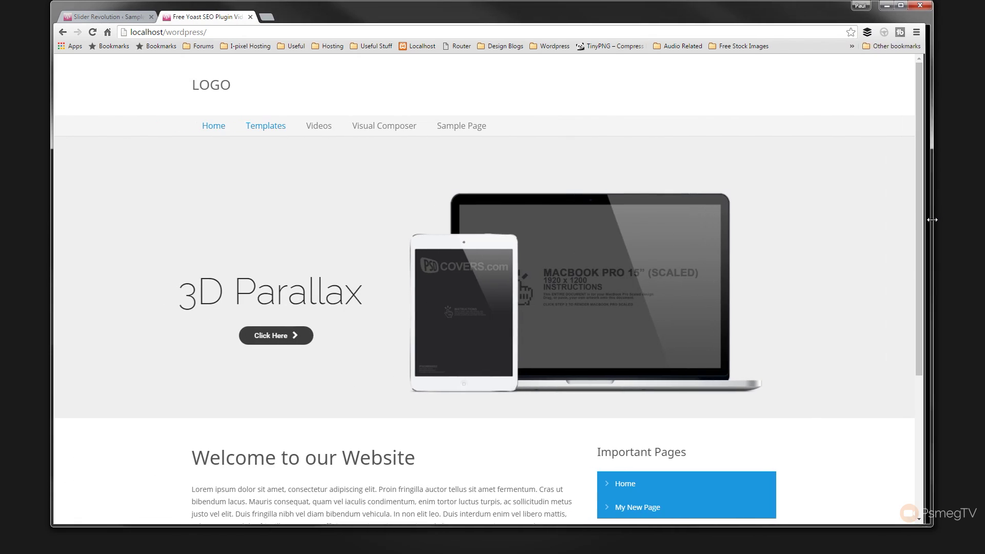
double_click(739, 16)
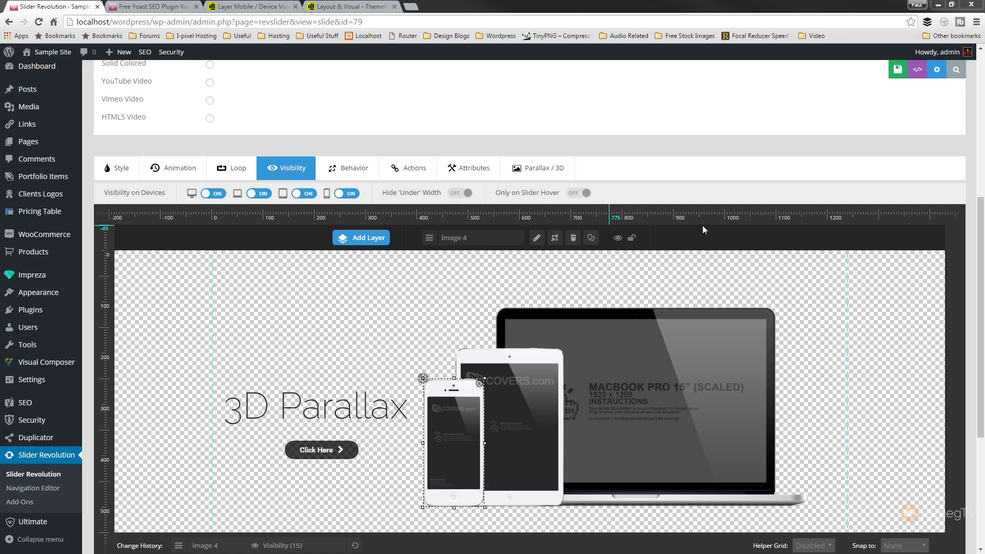
In the 3DParallax slider's Layout & Visual > Mobile settings, hide predefined layers under 320 px, then save
scroll(734, 175, up, 6)
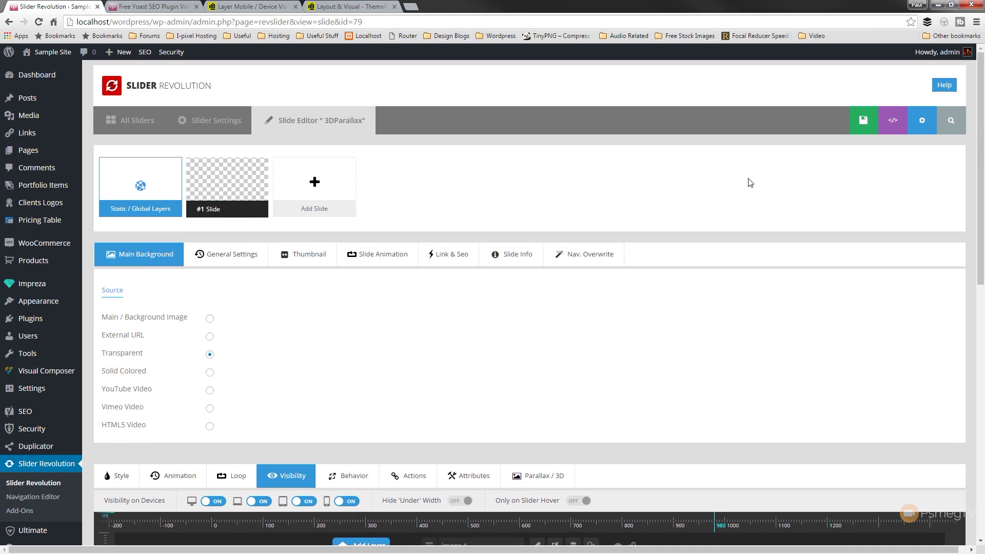
click(238, 121)
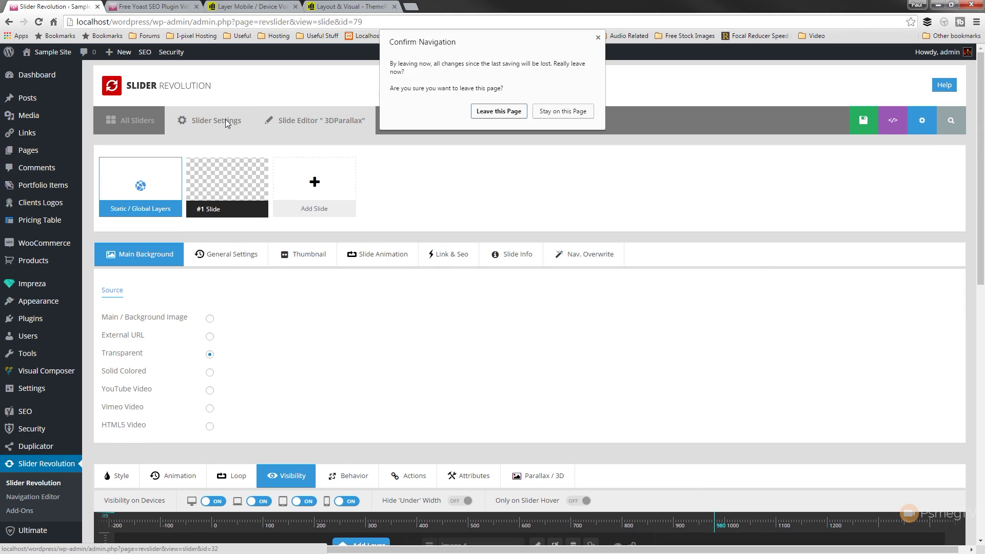
click(482, 112)
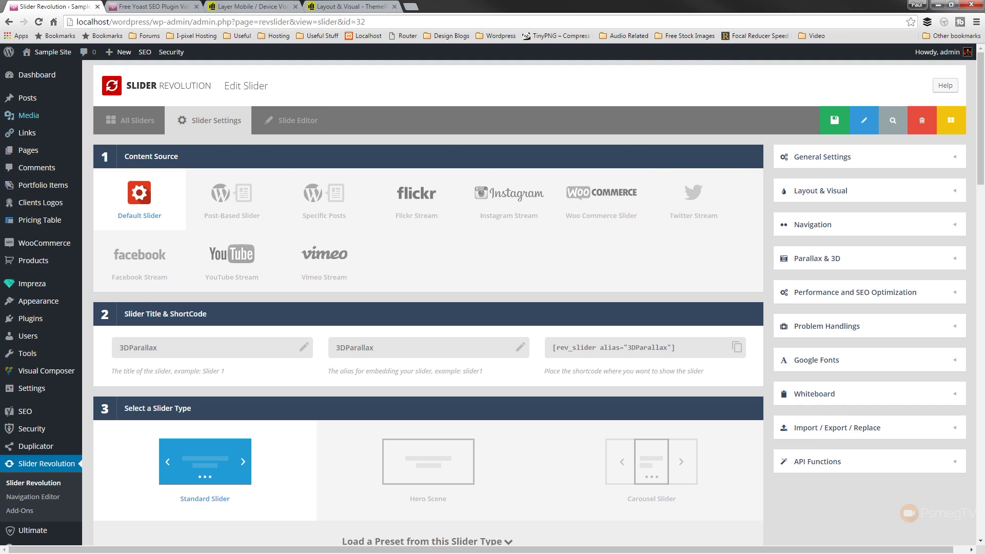
click(856, 192)
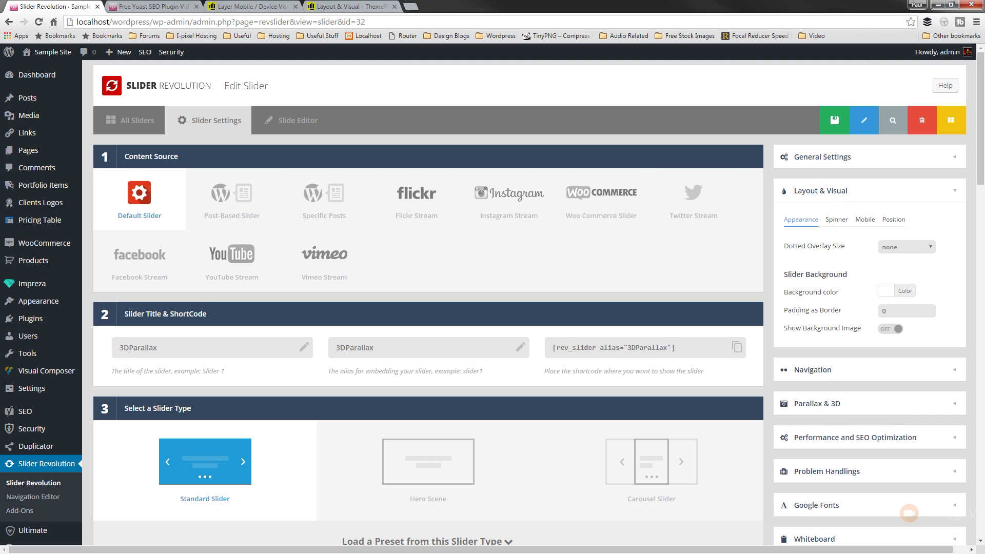
click(872, 221)
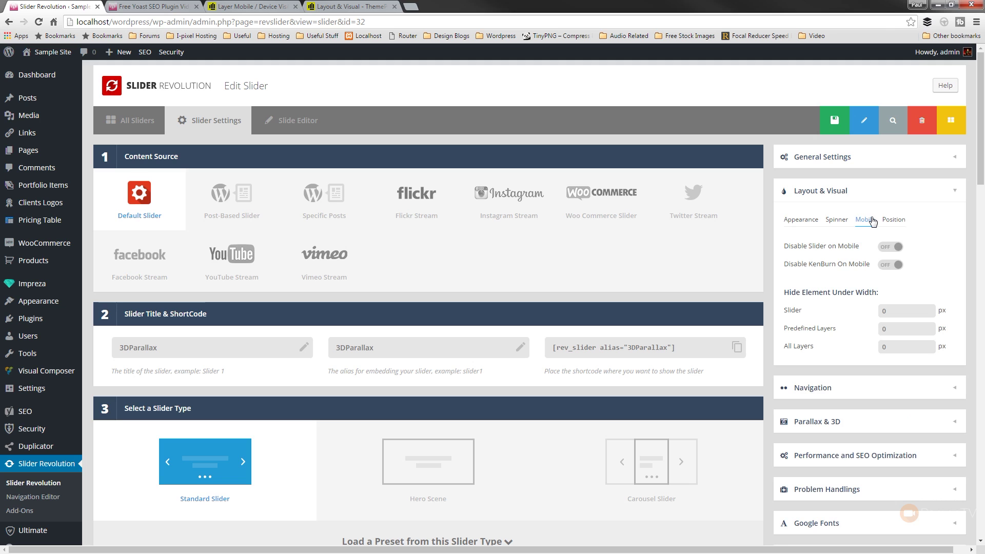
mouse_move(832, 311)
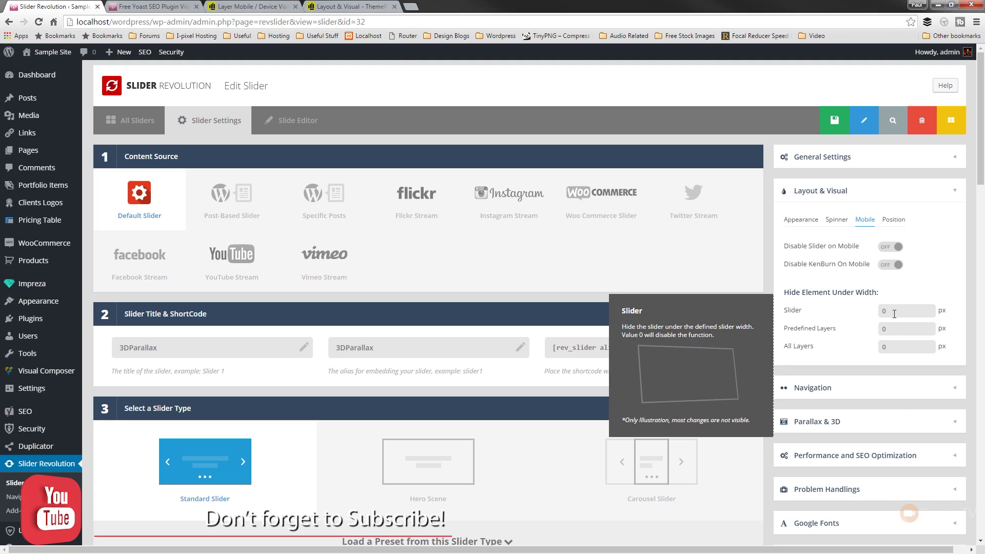
mouse_move(892, 328)
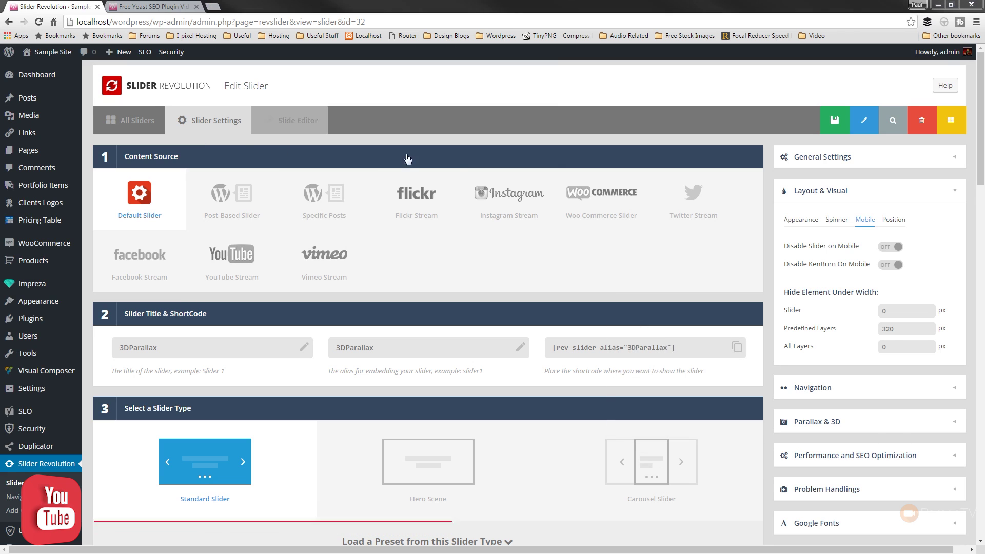
mouse_move(863, 340)
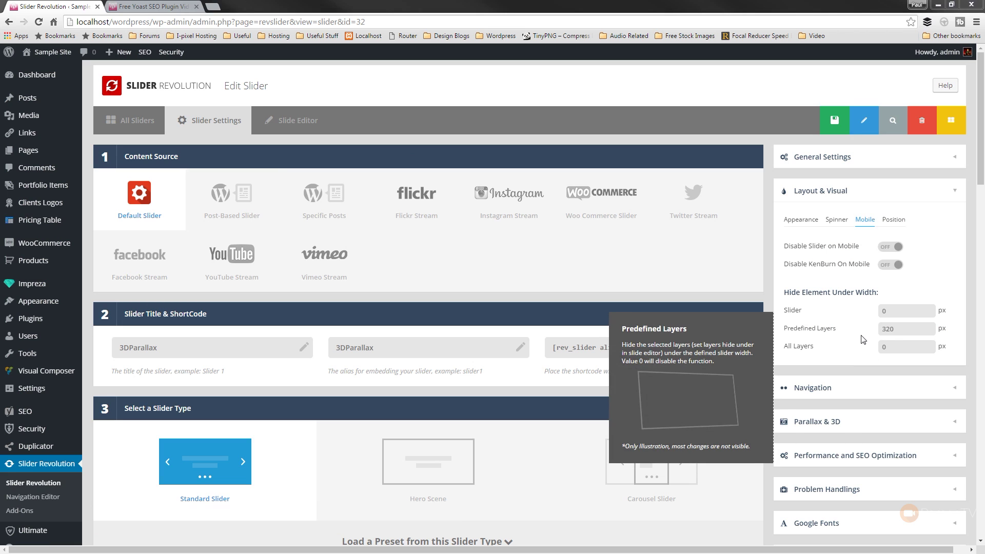
click(834, 129)
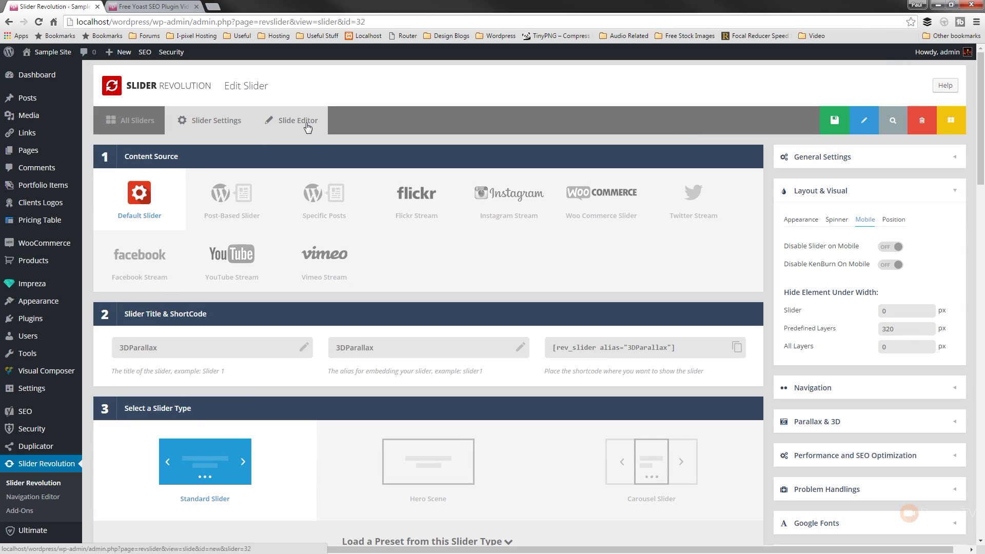
Turn on Hide 'Under' Width for the phone image layer, save the slide, and switch to the front-page tab
click(307, 127)
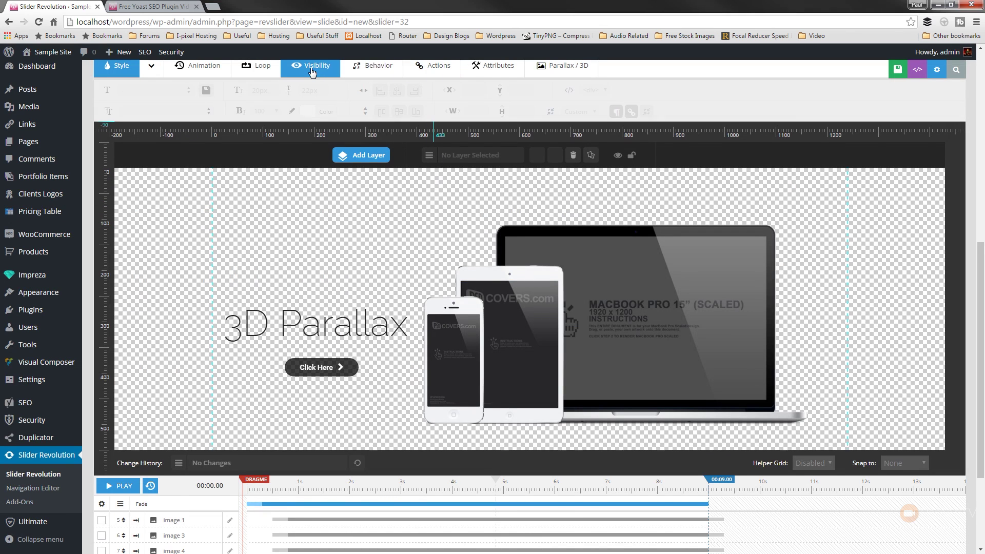
click(312, 73)
scroll(343, 263, up, 2)
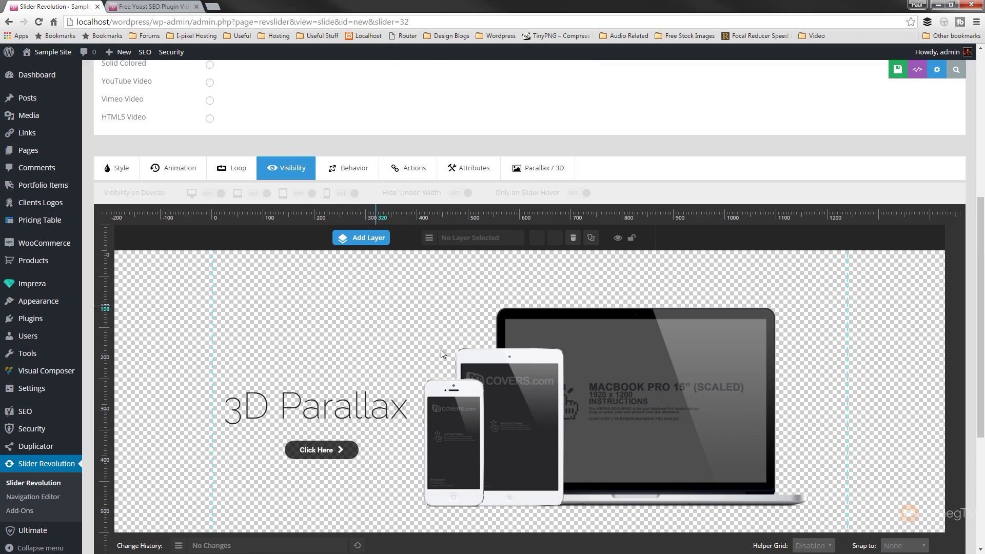
click(458, 437)
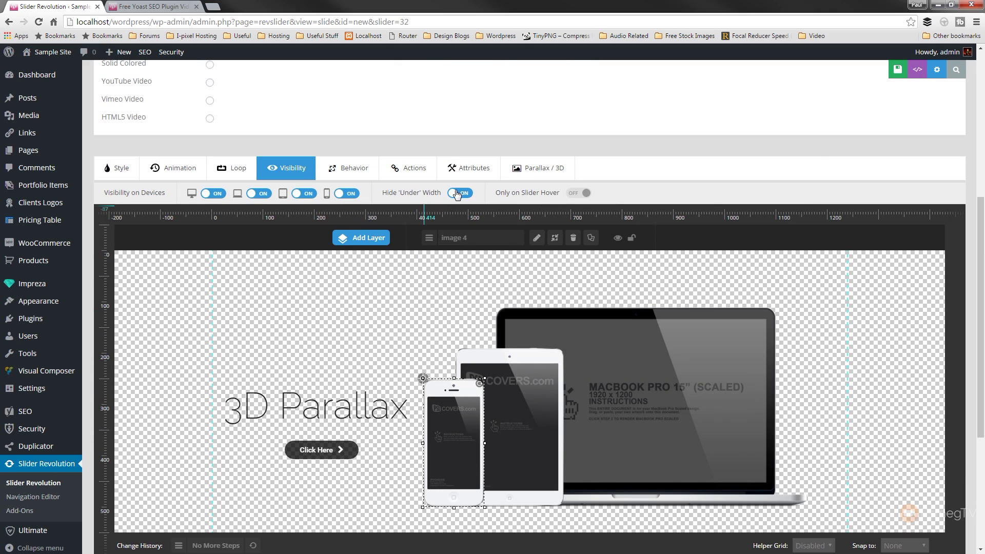
click(890, 71)
click(161, 12)
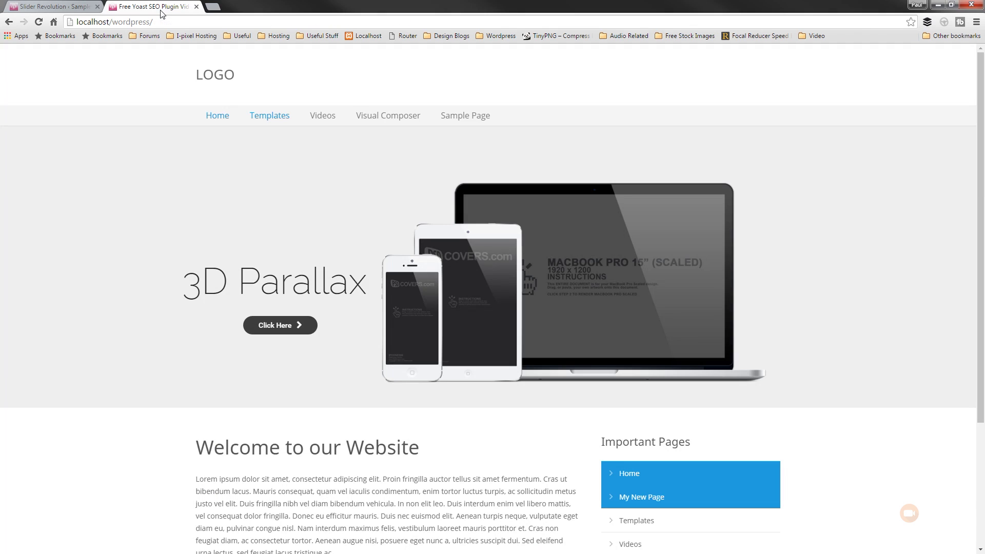
Reload the front page, then shrink the browser window and maximize it again to check the slider
click(40, 23)
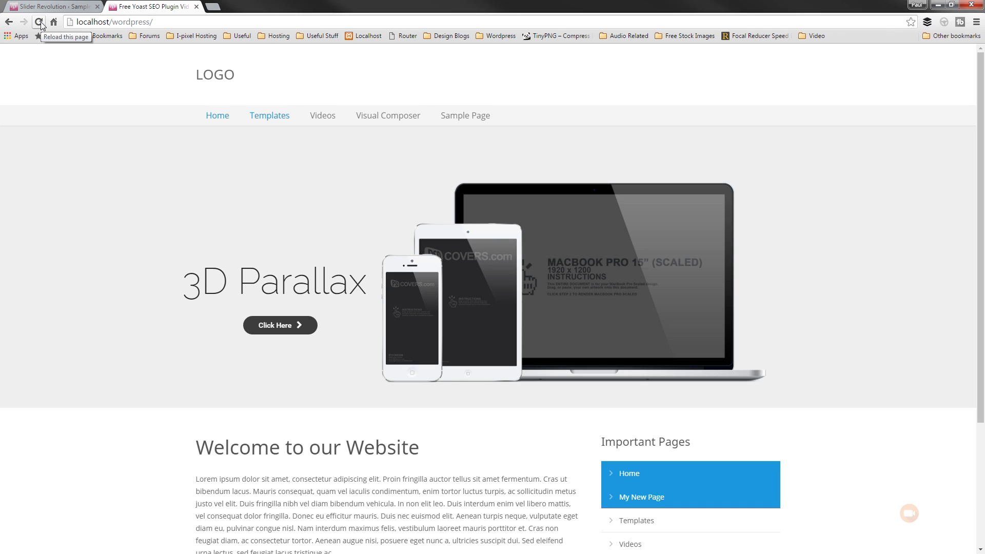
click(39, 22)
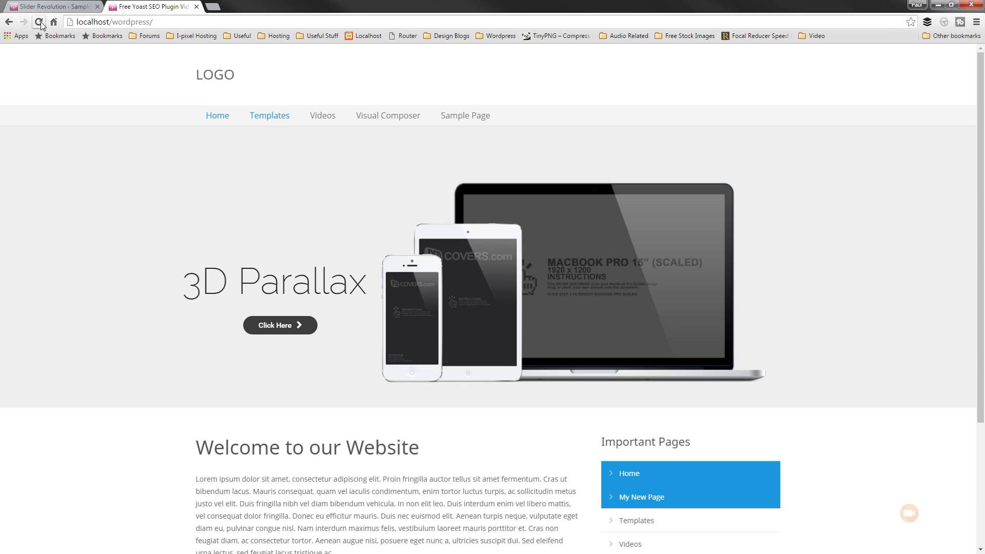
click(39, 22)
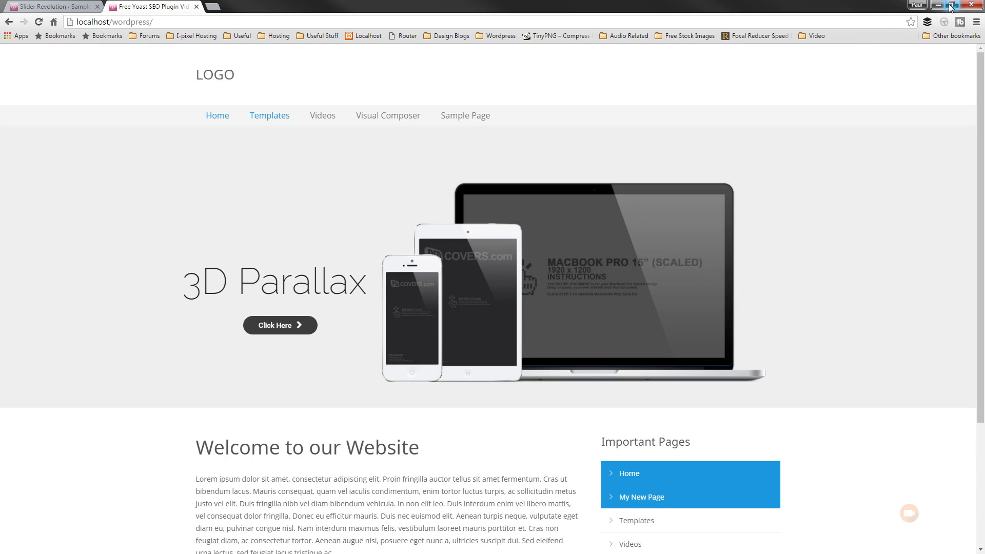
click(950, 6)
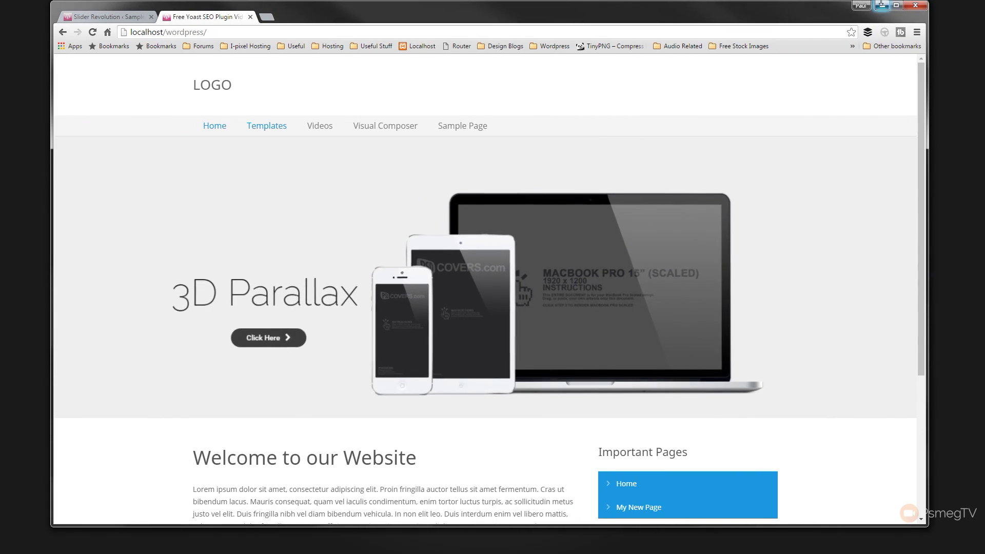
click(896, 7)
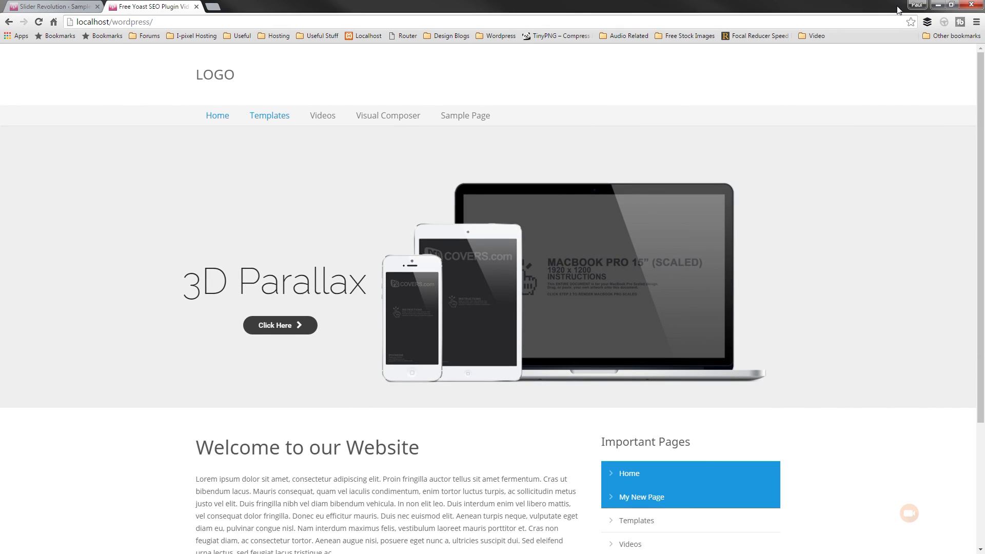
click(57, 7)
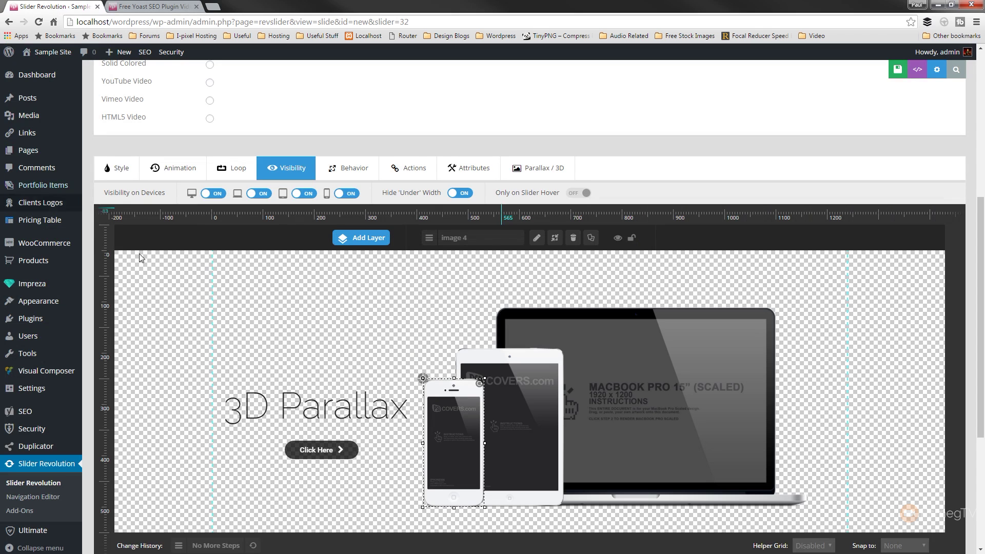